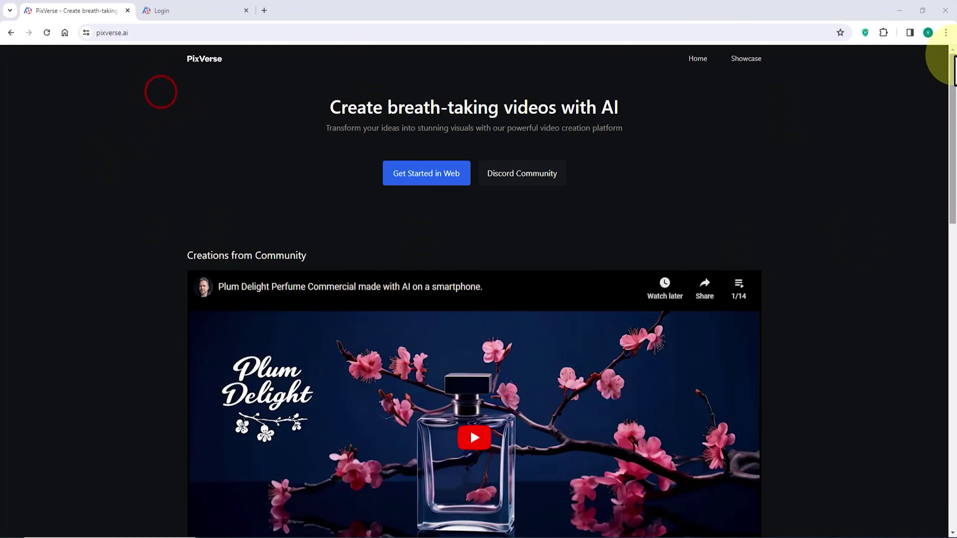
Log in to PixVerse with the Google account from the pixverse.ai landing page
drag(954, 76, 952, 20)
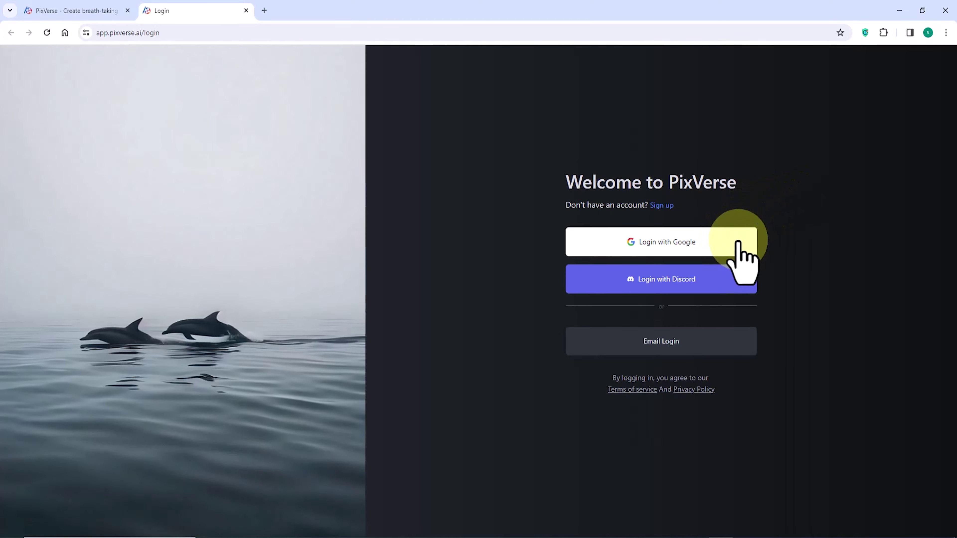
click(736, 243)
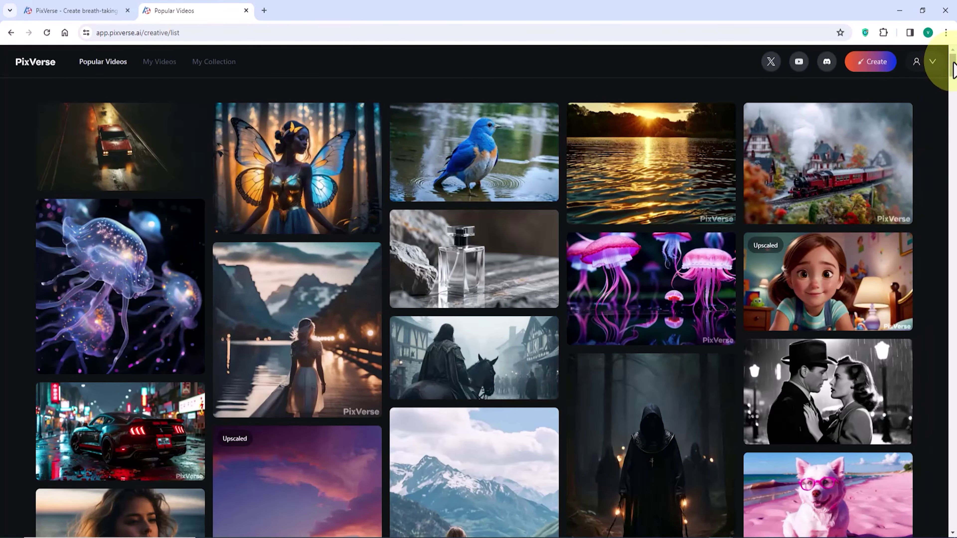
Open the cartoon girl-in-bedroom clip's Detail page from Popular Videos, then go back
scroll(942, 76, down, 5)
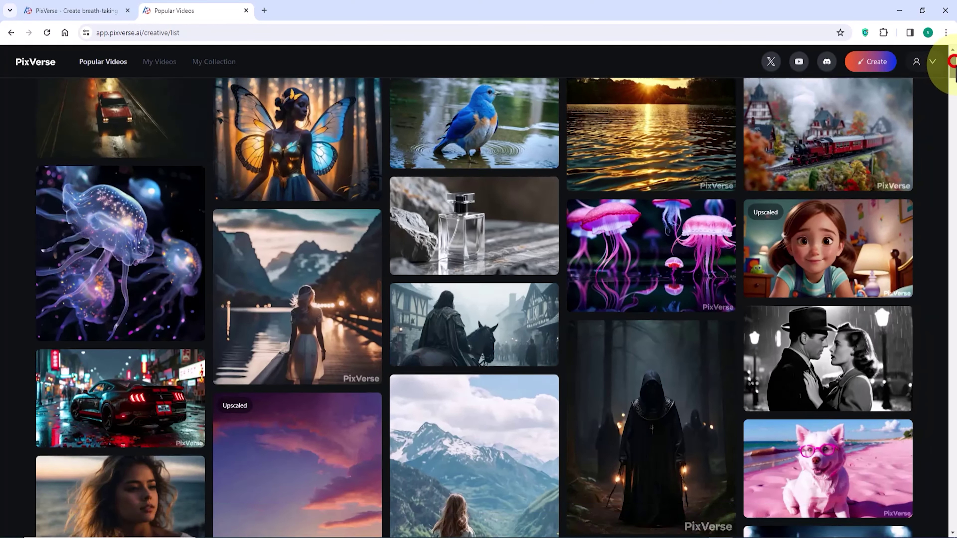
drag(953, 87, 953, 51)
mouse_move(125, 174)
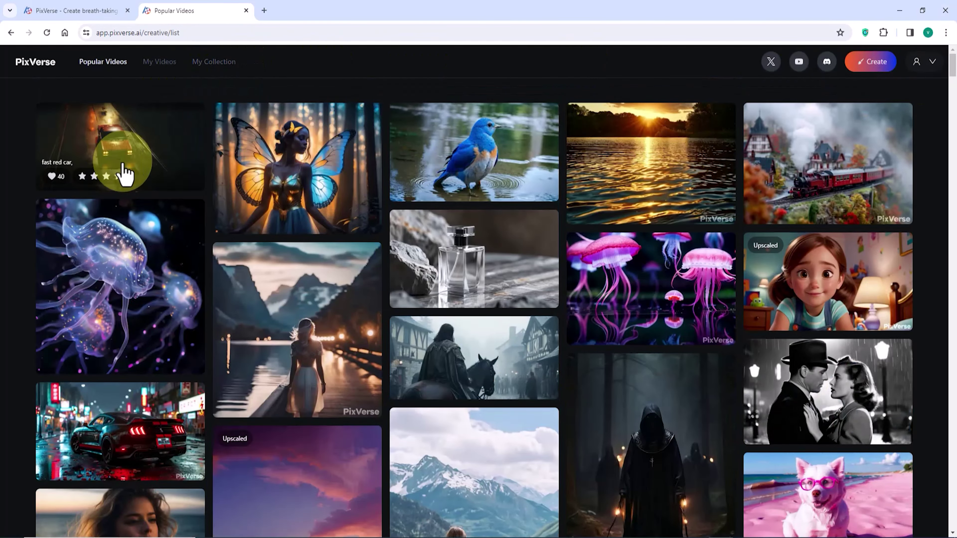
click(849, 274)
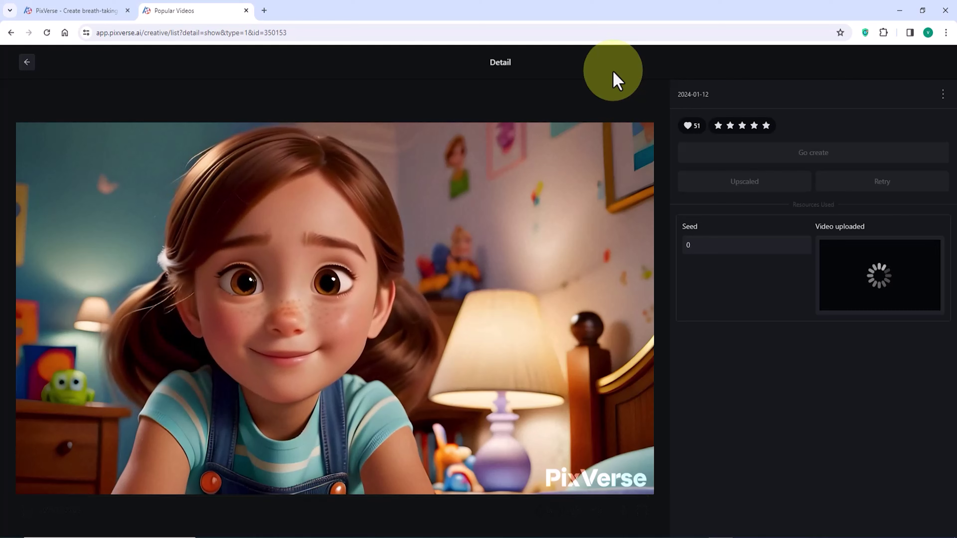
click(27, 62)
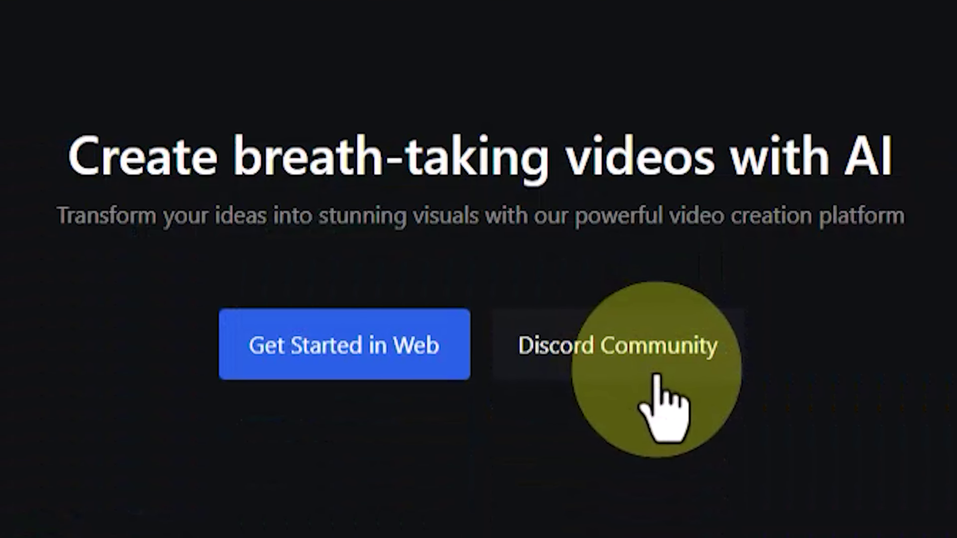
Join the PixVerse Discord community server and view its generate-room-1 channel
click(657, 377)
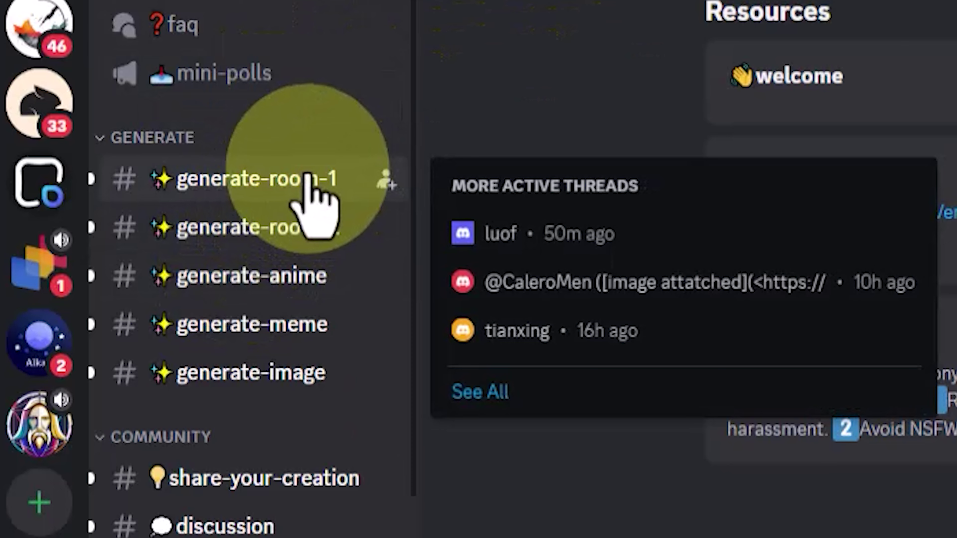
click(305, 175)
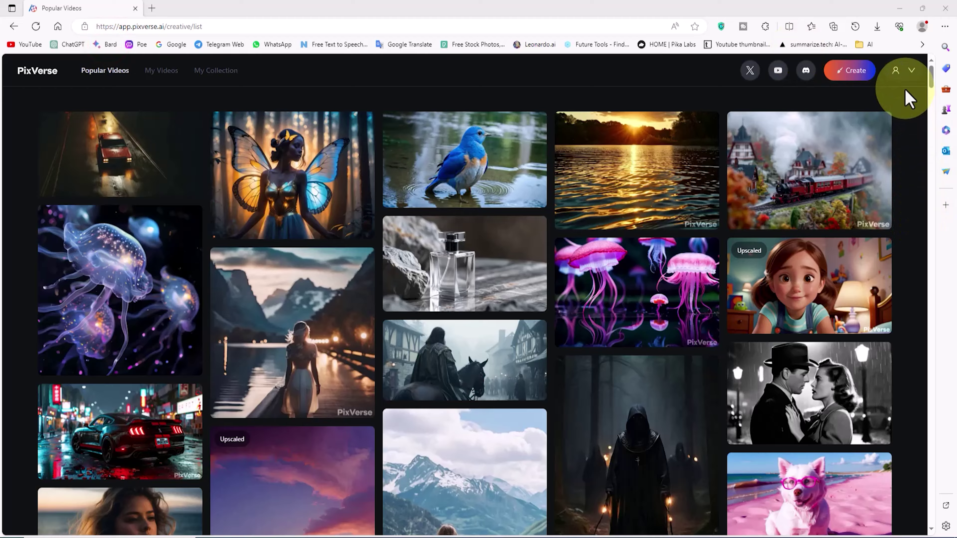
Paste the cute-little-girl pixar-style prompt into Text to Video for a Realistic 16:9 clip
click(840, 71)
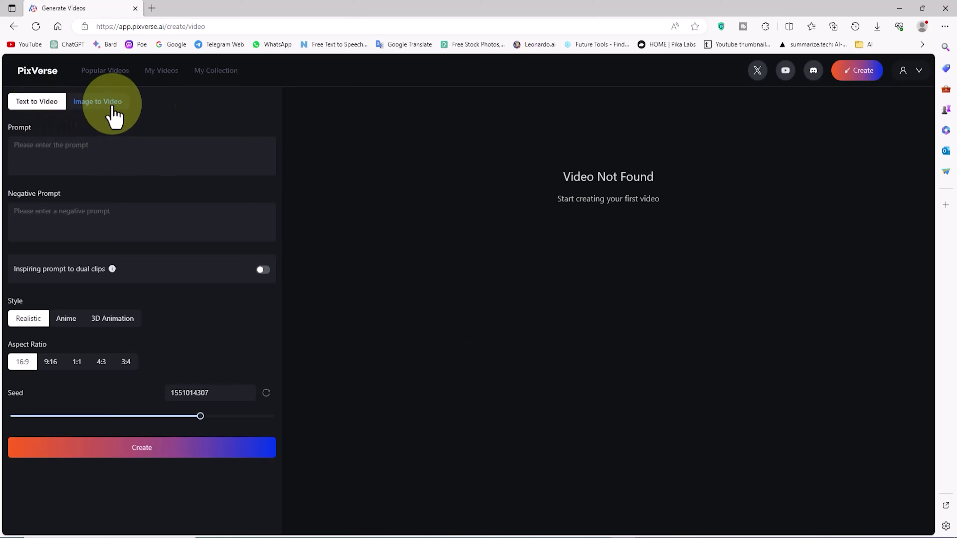
click(113, 107)
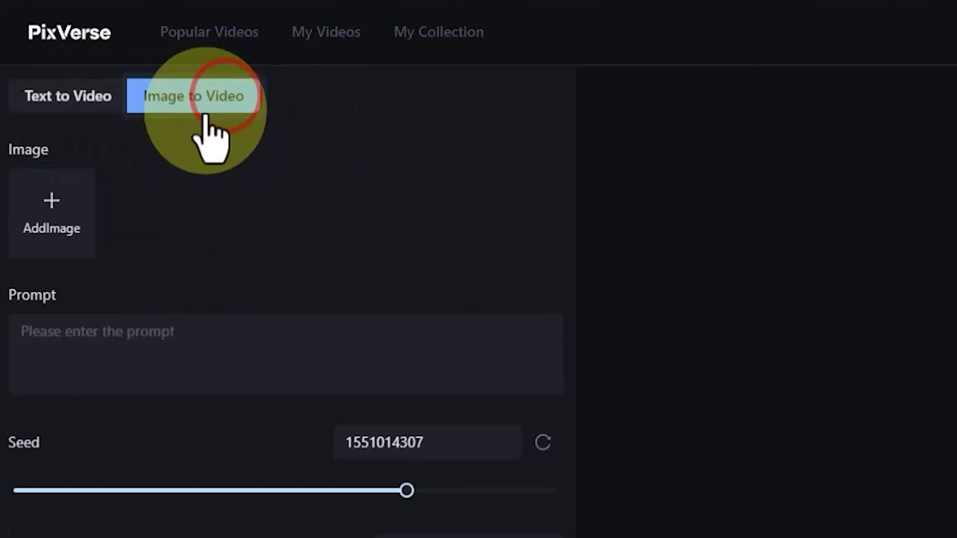
click(62, 95)
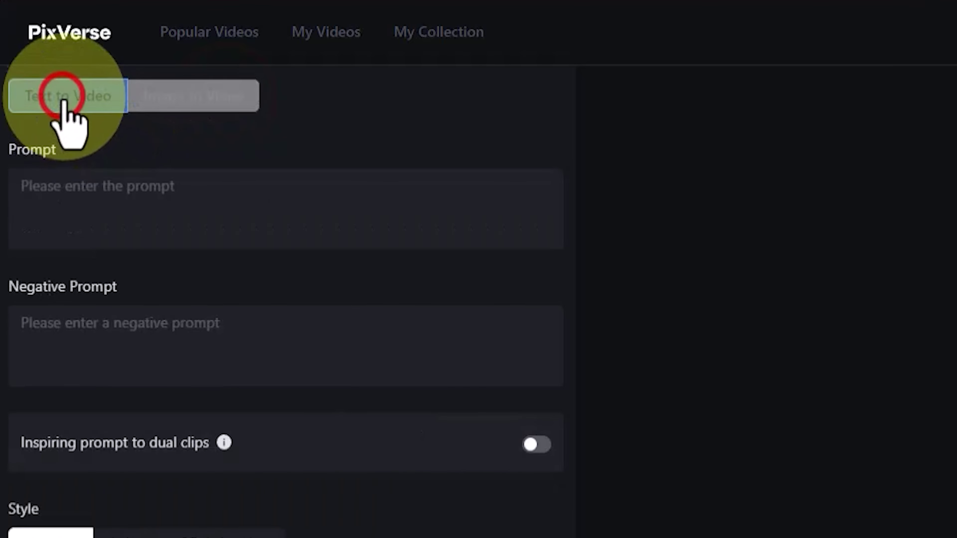
click(70, 194)
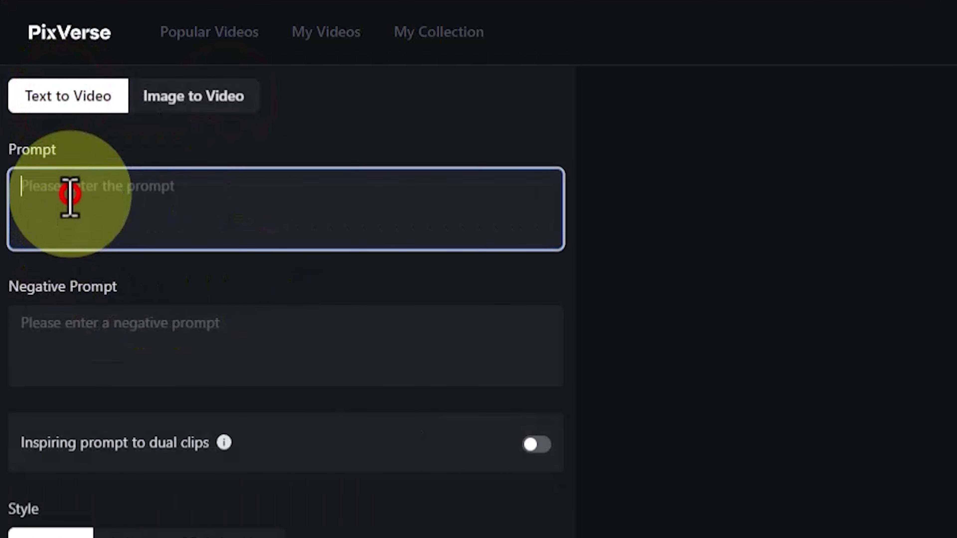
right_click(162, 201)
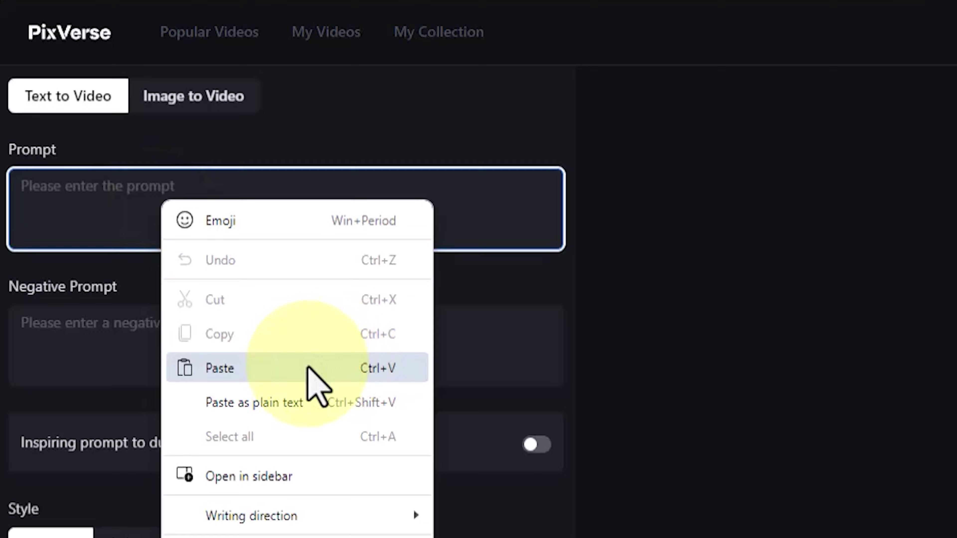
click(307, 367)
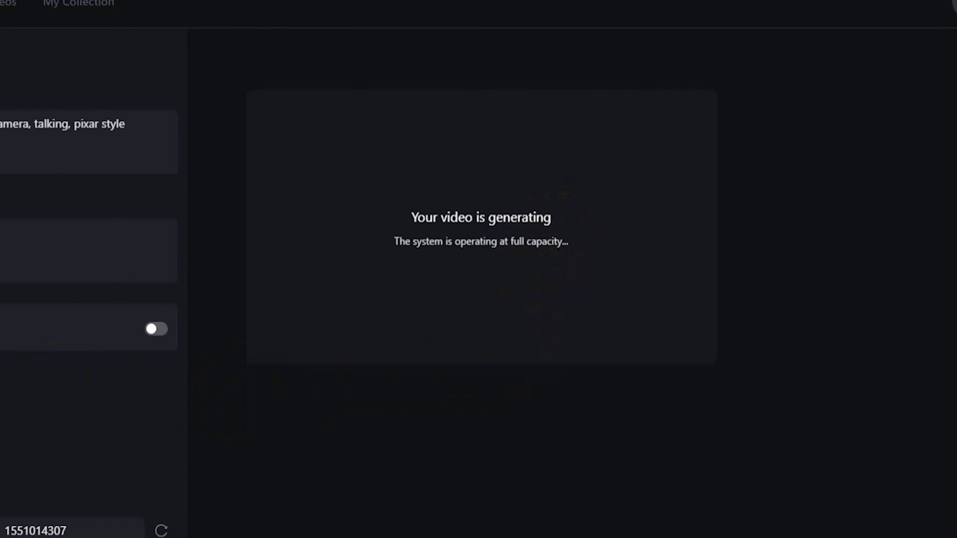
Regenerate the same girl prompt in 3D Animation style, then in Anime style
click(66, 143)
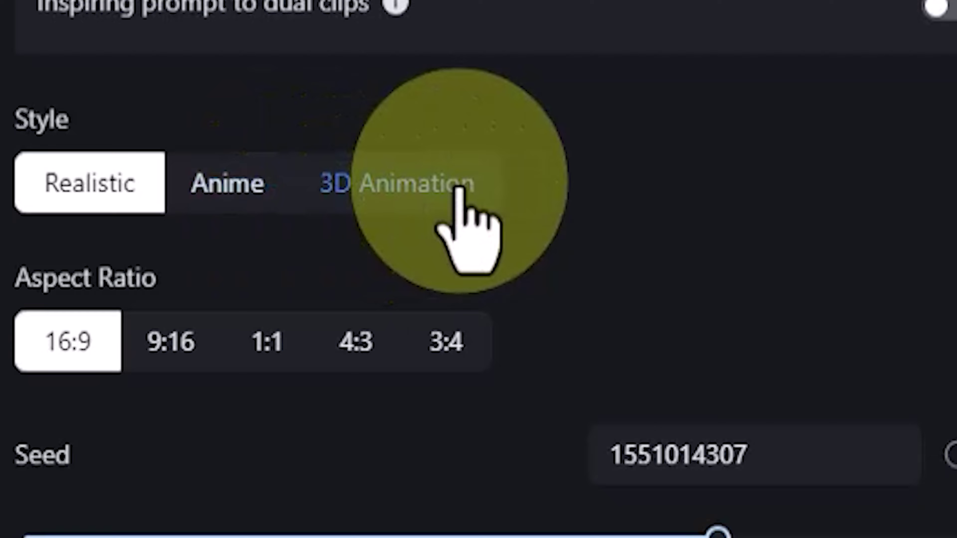
click(130, 319)
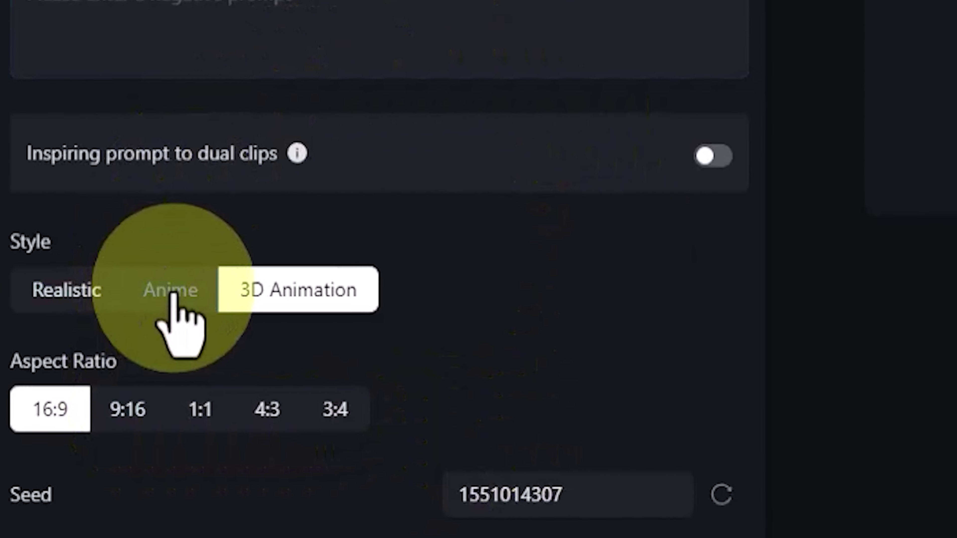
click(148, 300)
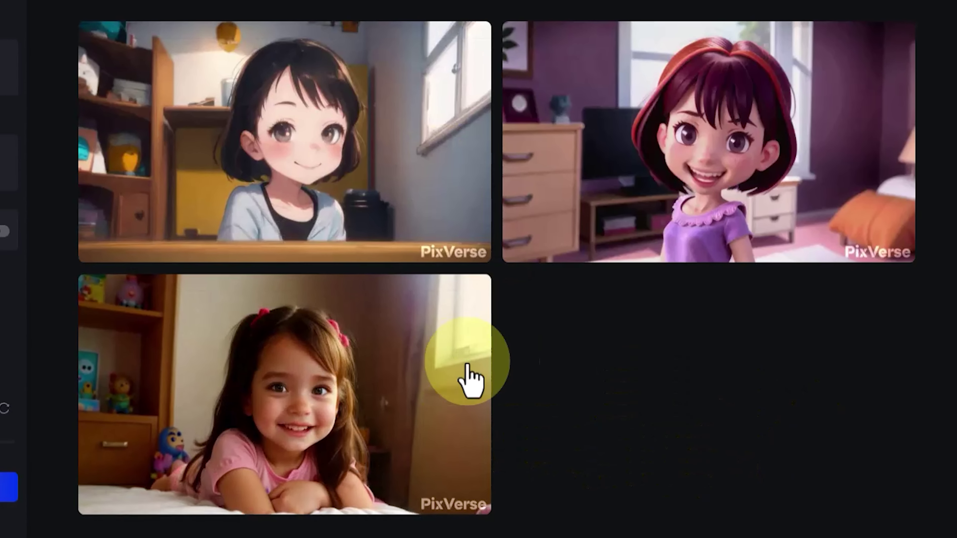
Watch the Realistic, 3D Animation and Anime girl clips in turn, returning after each
click(451, 373)
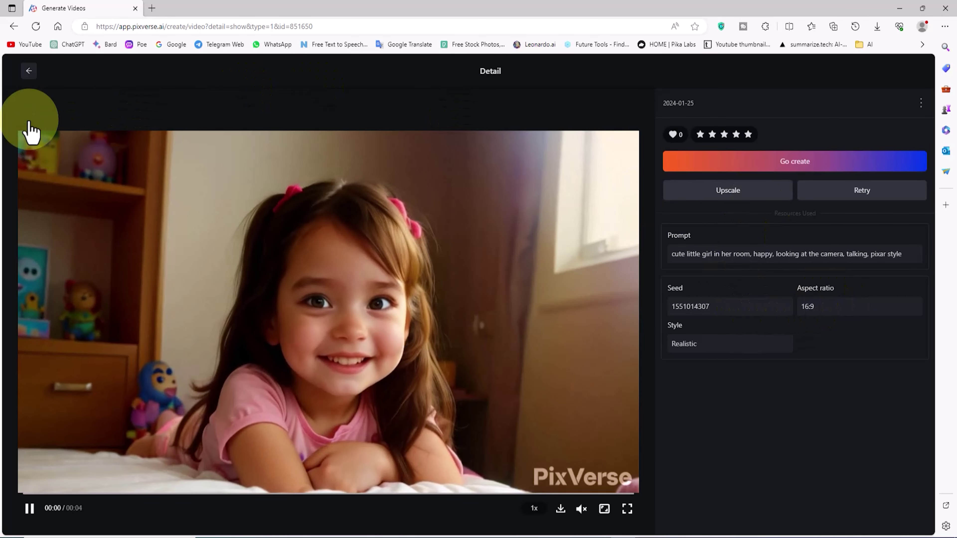
click(27, 70)
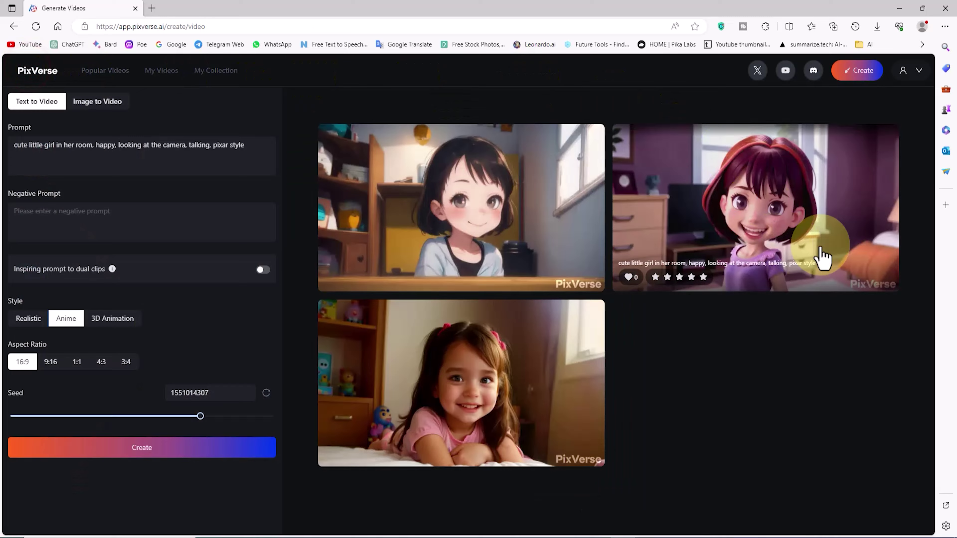
click(843, 179)
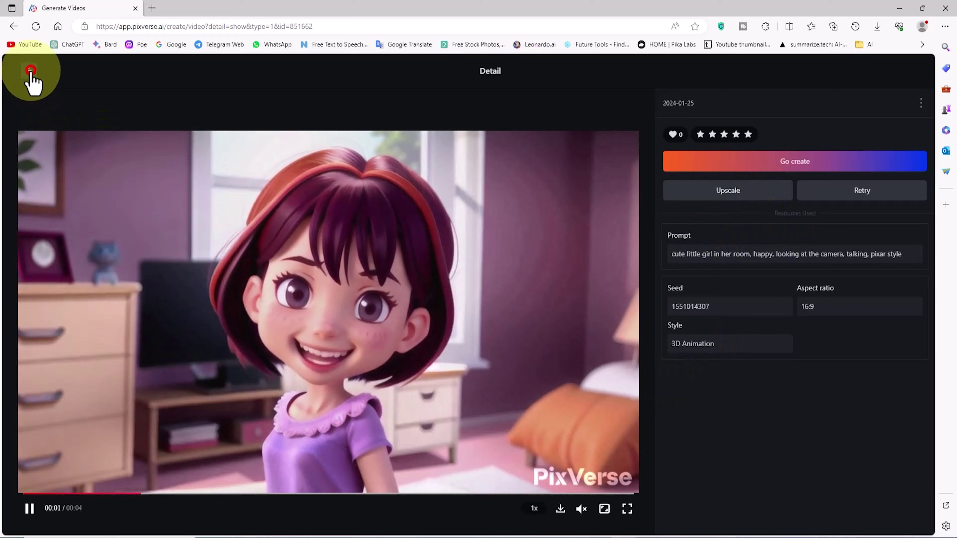
click(31, 71)
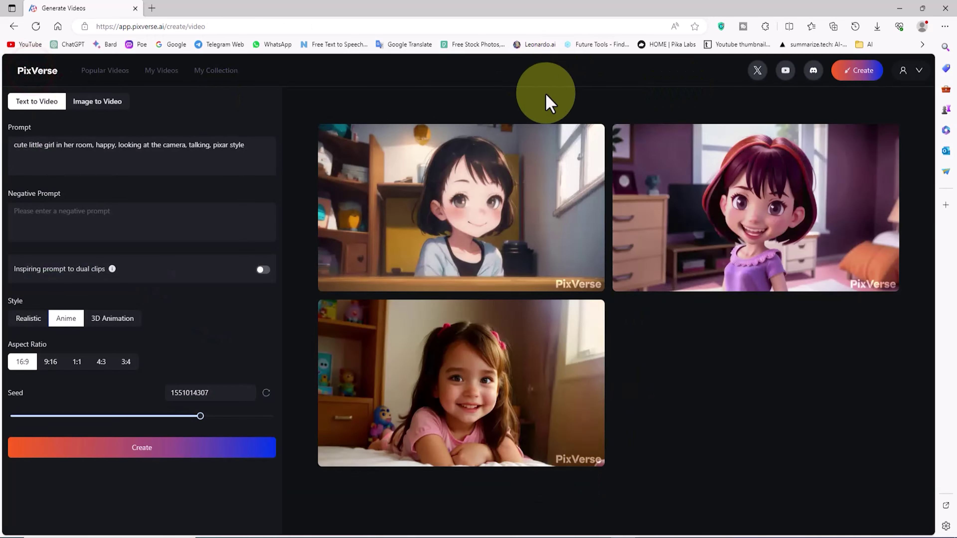
click(558, 231)
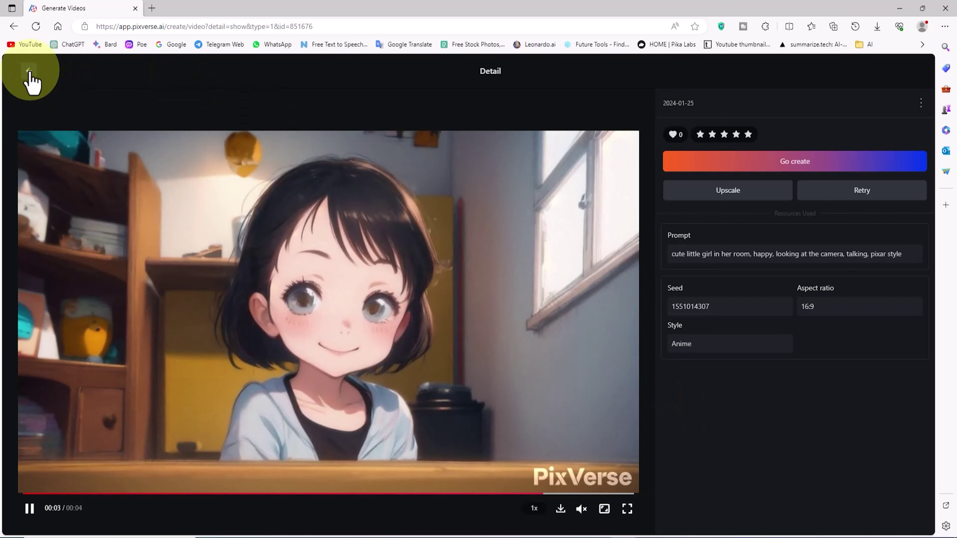
click(29, 70)
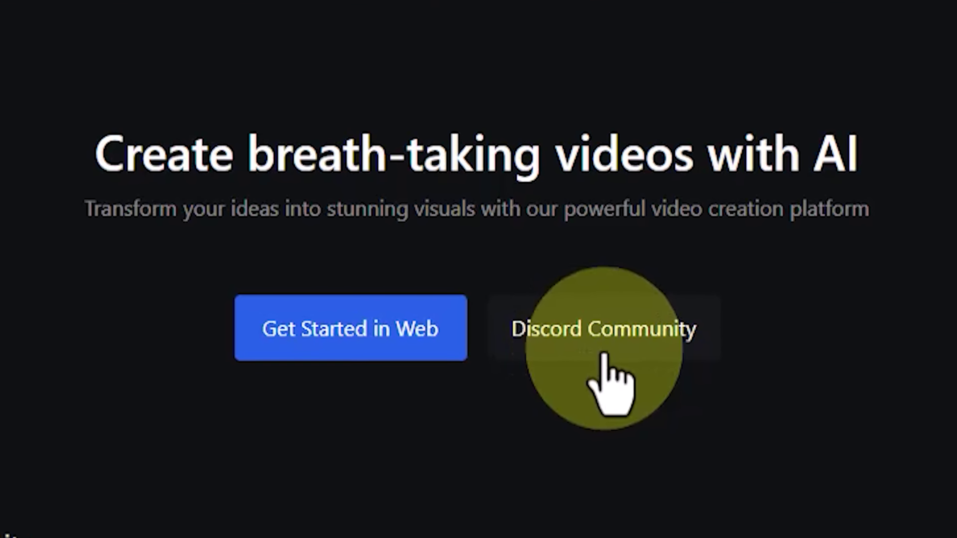
Read the #faq Optional Parameters post covering aspect-ratio, negative-prompt and seed on Discord
click(605, 350)
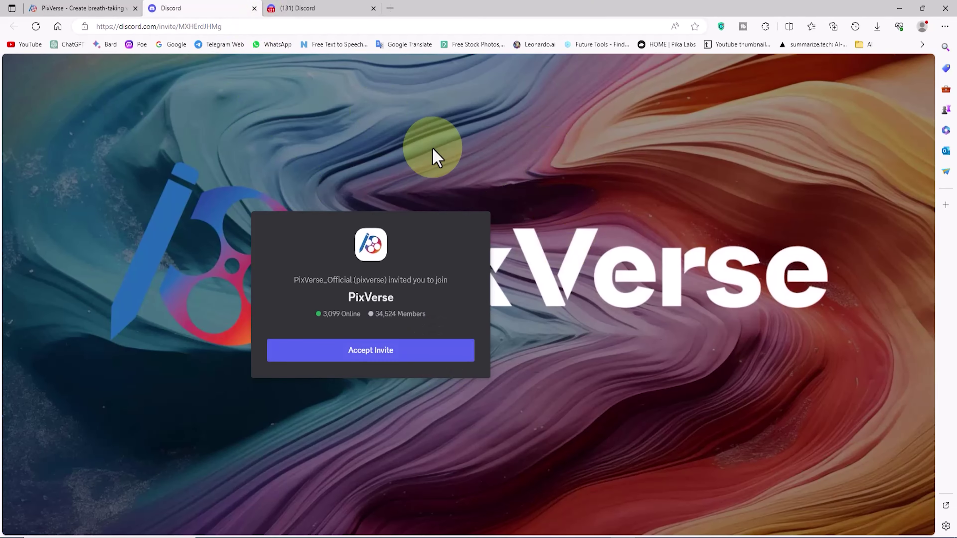
click(255, 8)
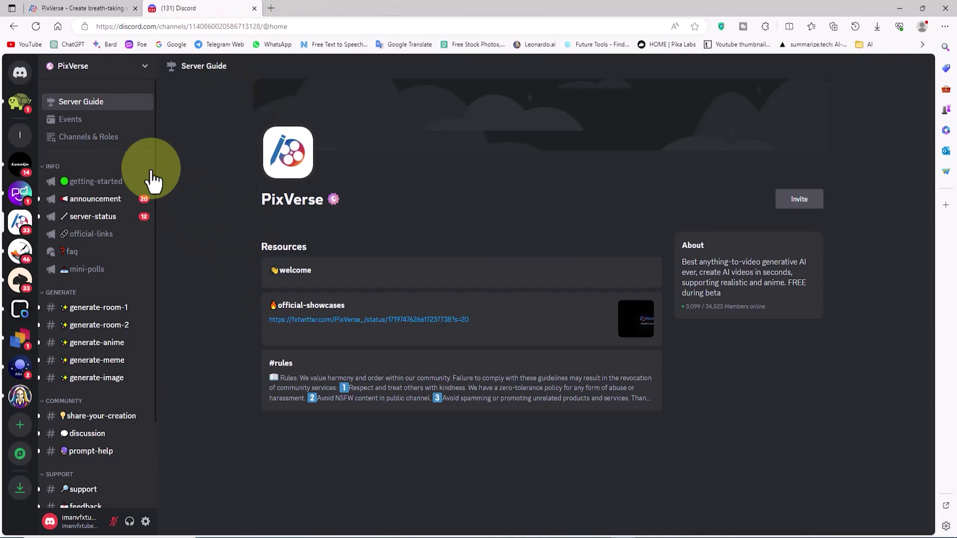
click(96, 252)
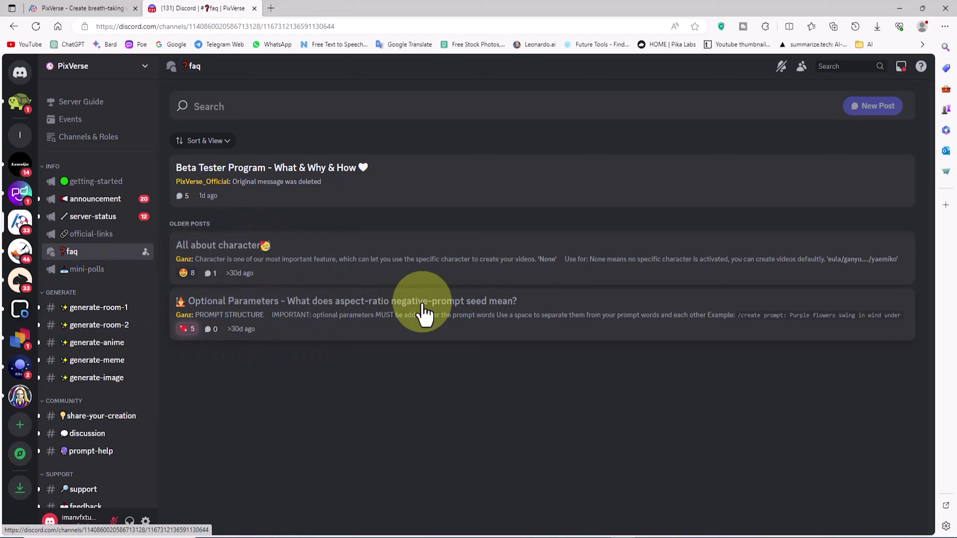
click(541, 304)
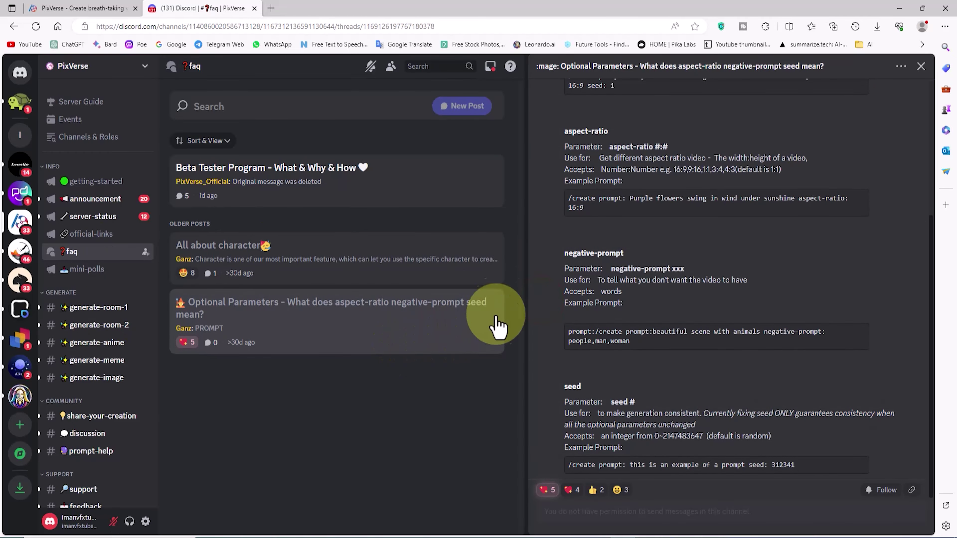
drag(931, 256, 930, 113)
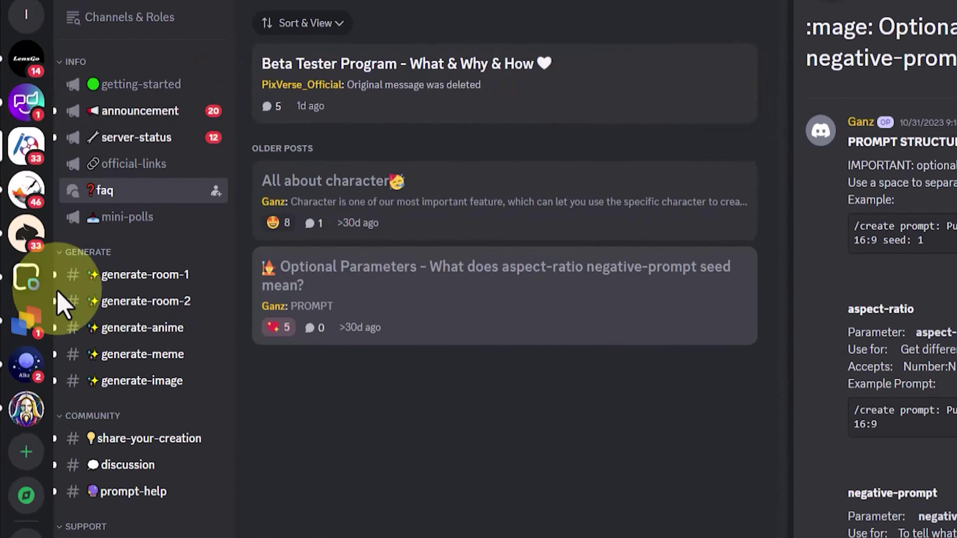
mouse_move(122, 309)
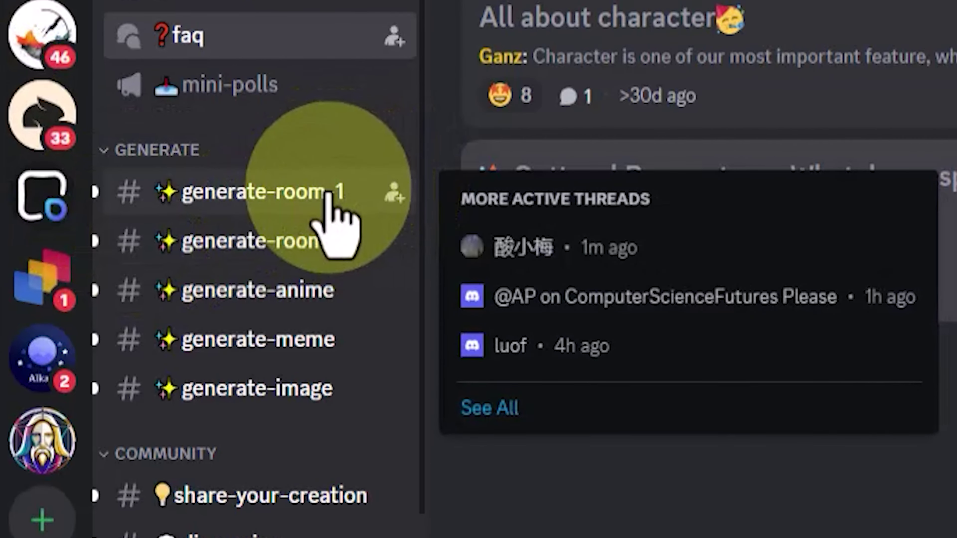
In #generate-room-2, start a /create command with the copied girl prompt pasted in
click(300, 234)
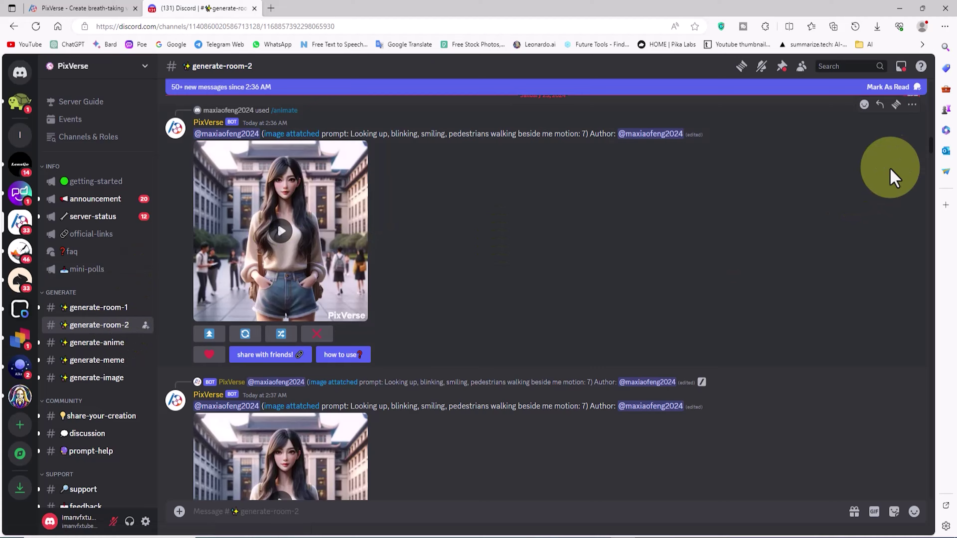
drag(930, 145, 933, 506)
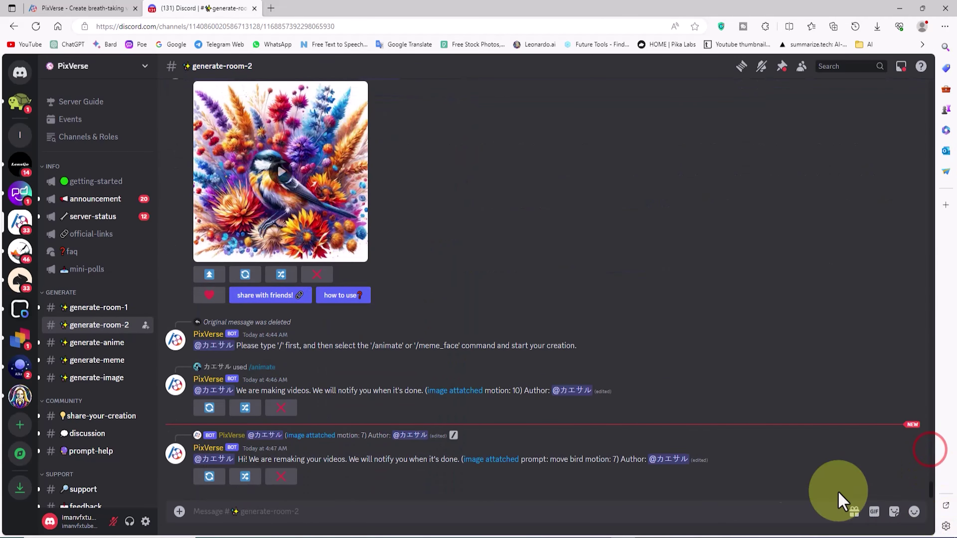
click(299, 510)
text(/create)
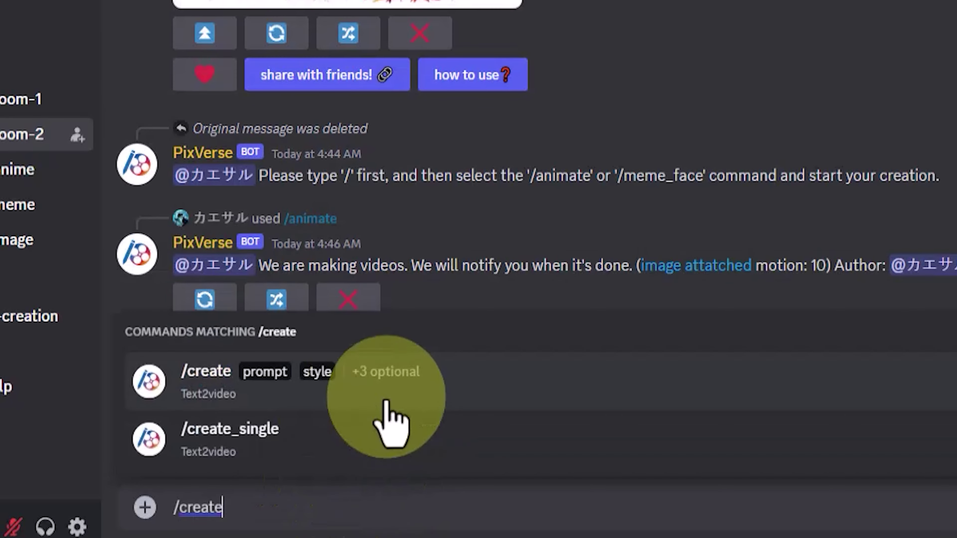
click(490, 372)
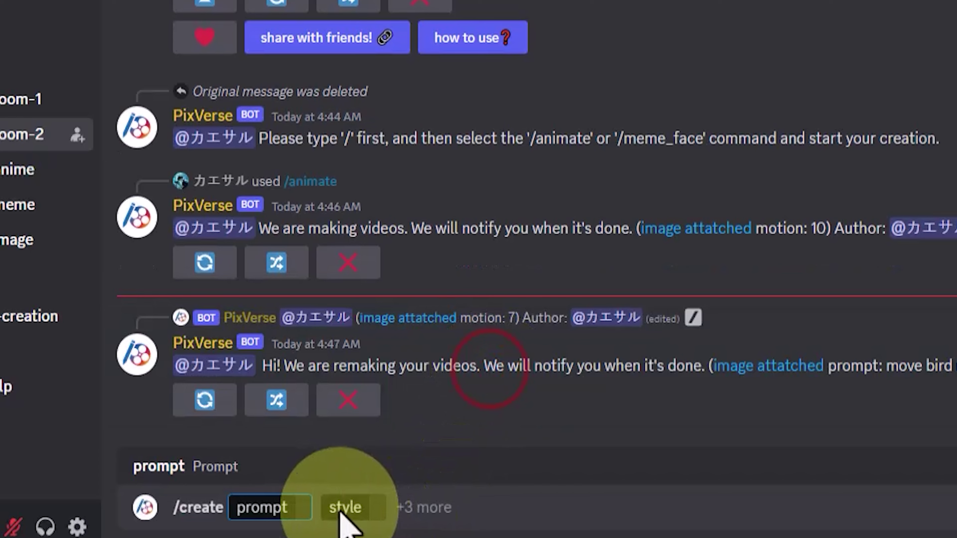
right_click(297, 508)
click(411, 271)
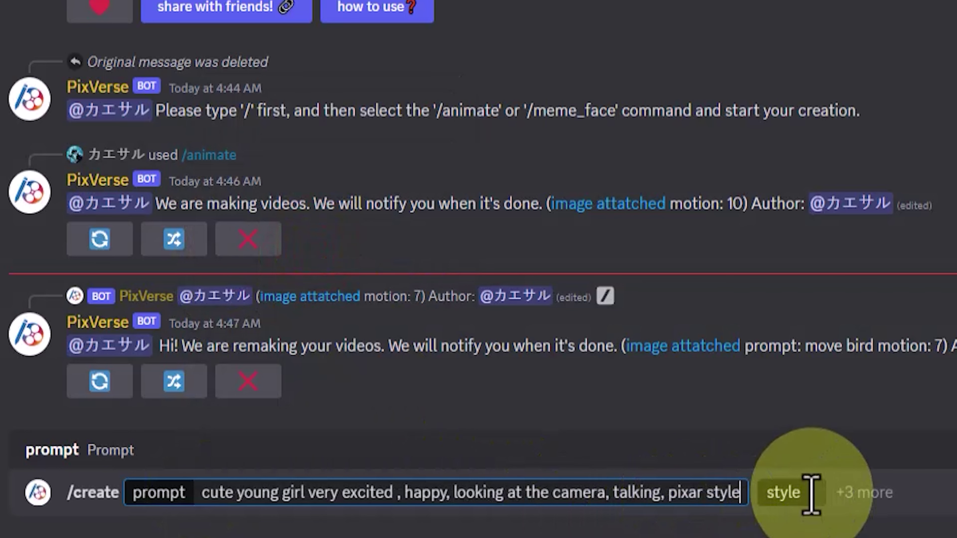
Set style to 3D Animation and aspect-ratio to 16:9, then send the request
click(810, 494)
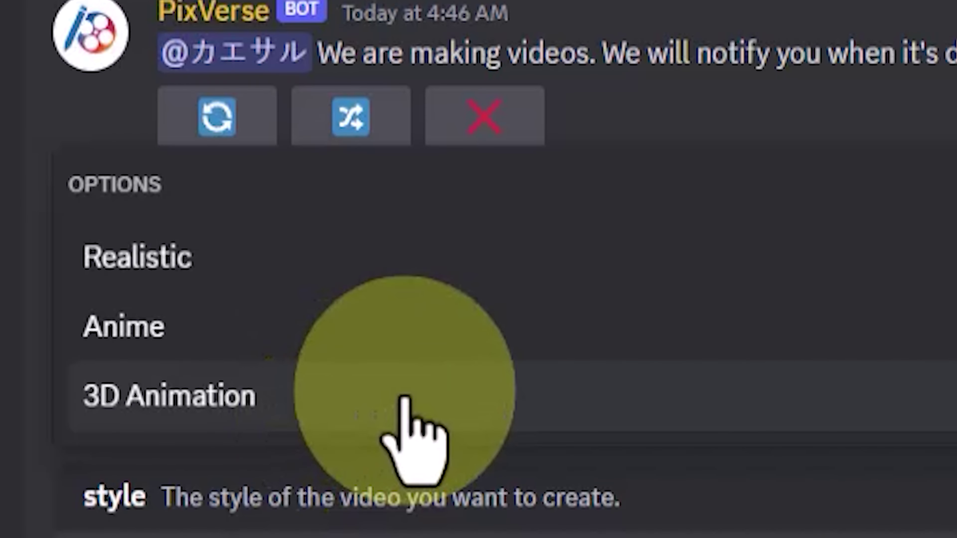
click(405, 399)
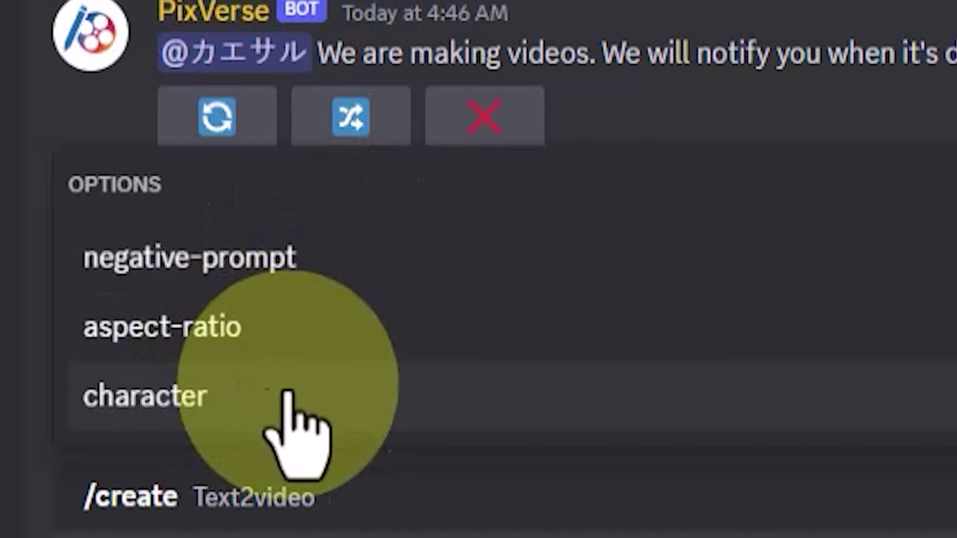
click(461, 337)
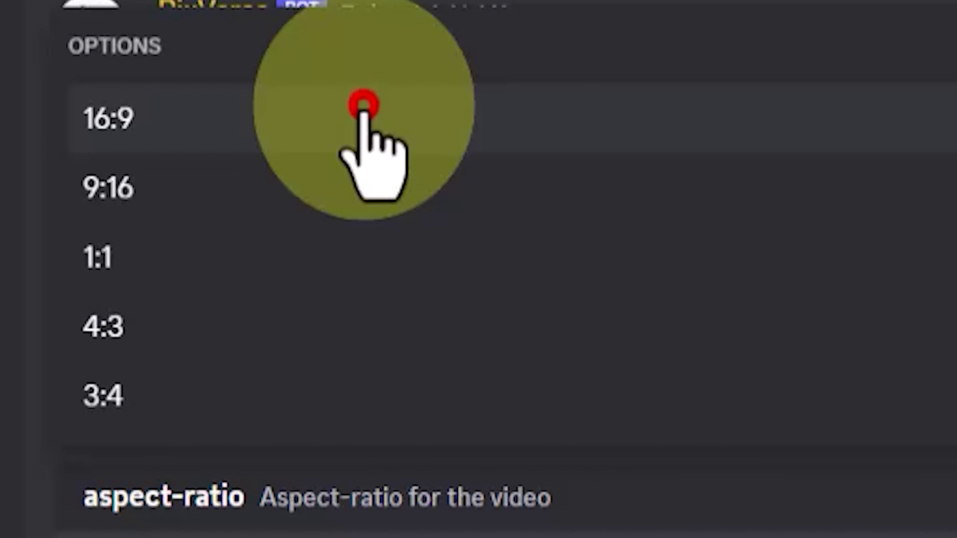
click(363, 106)
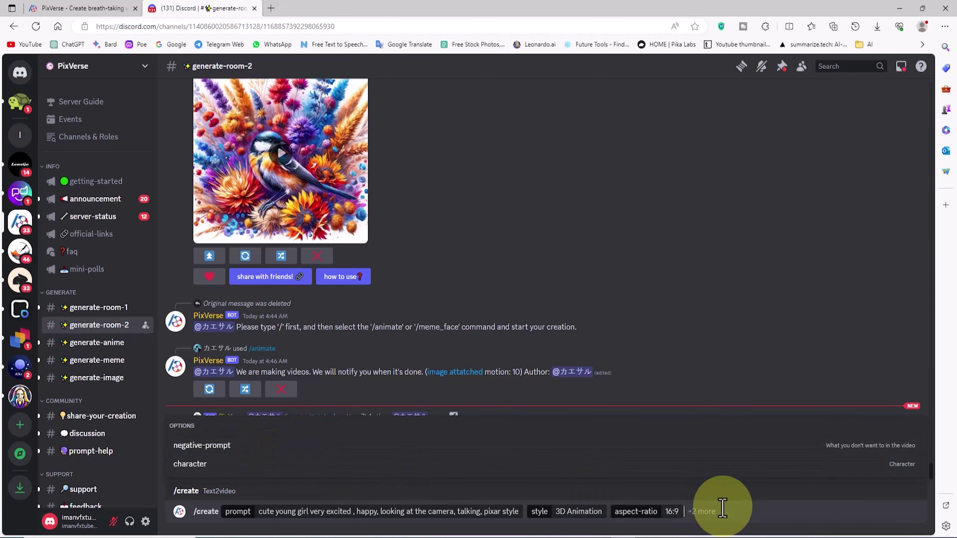
key(Return)
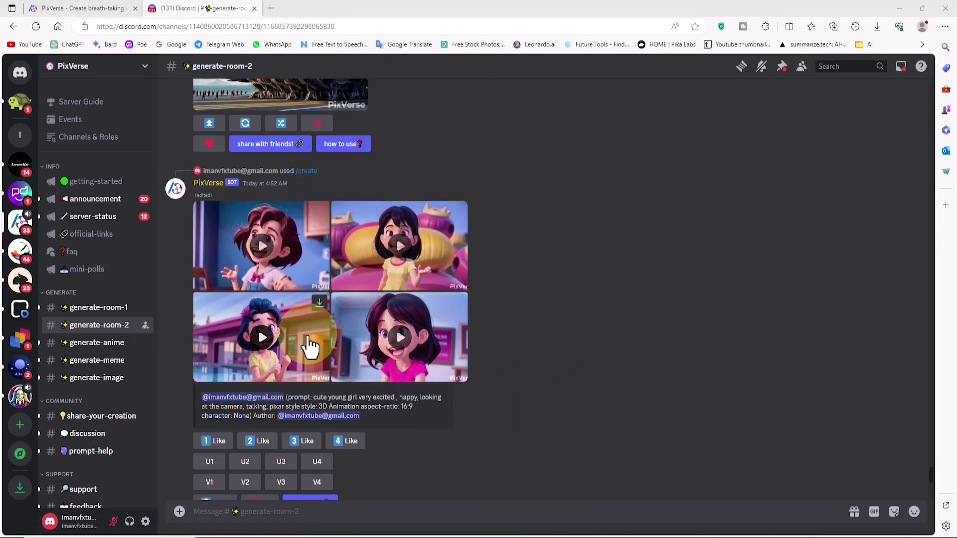
Play the third clip, the blue-haired girl by the pool, full size, then close it
click(305, 330)
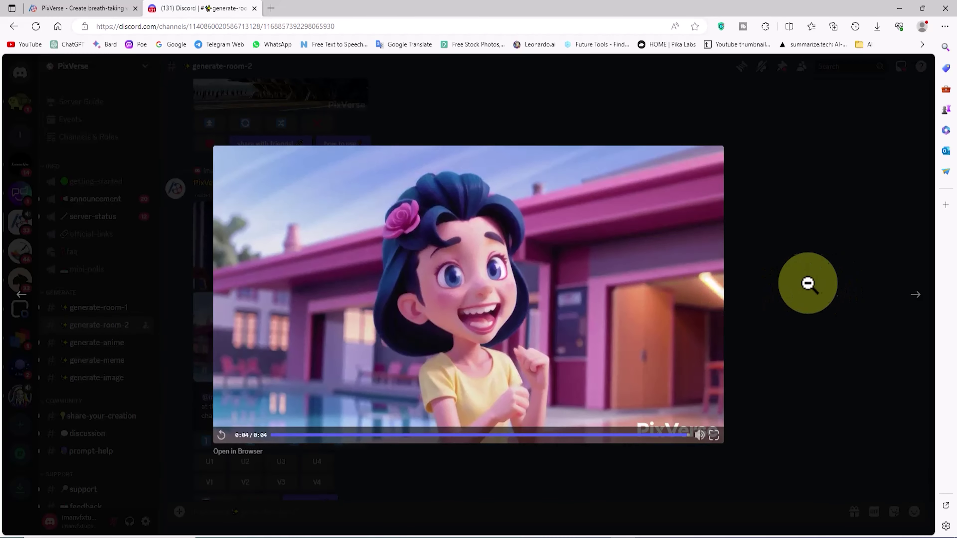
click(806, 283)
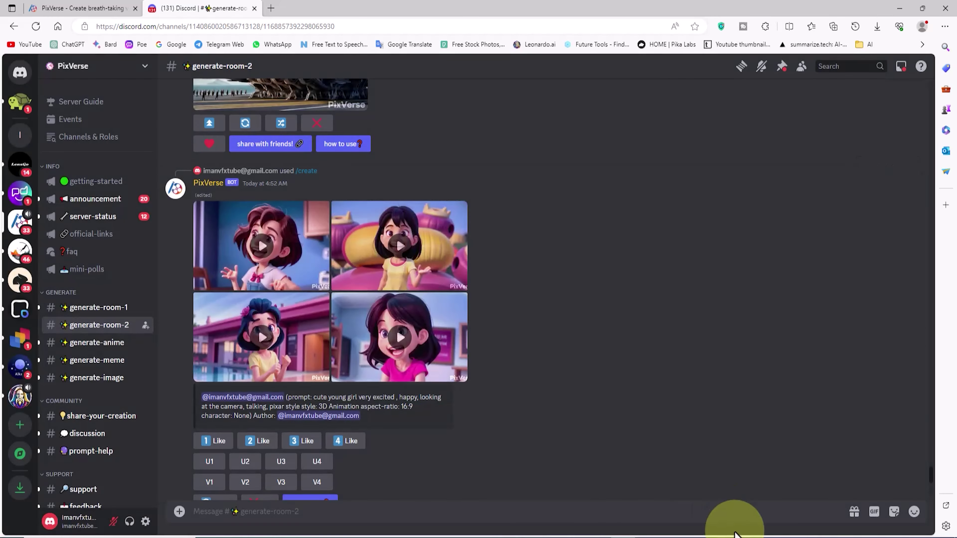